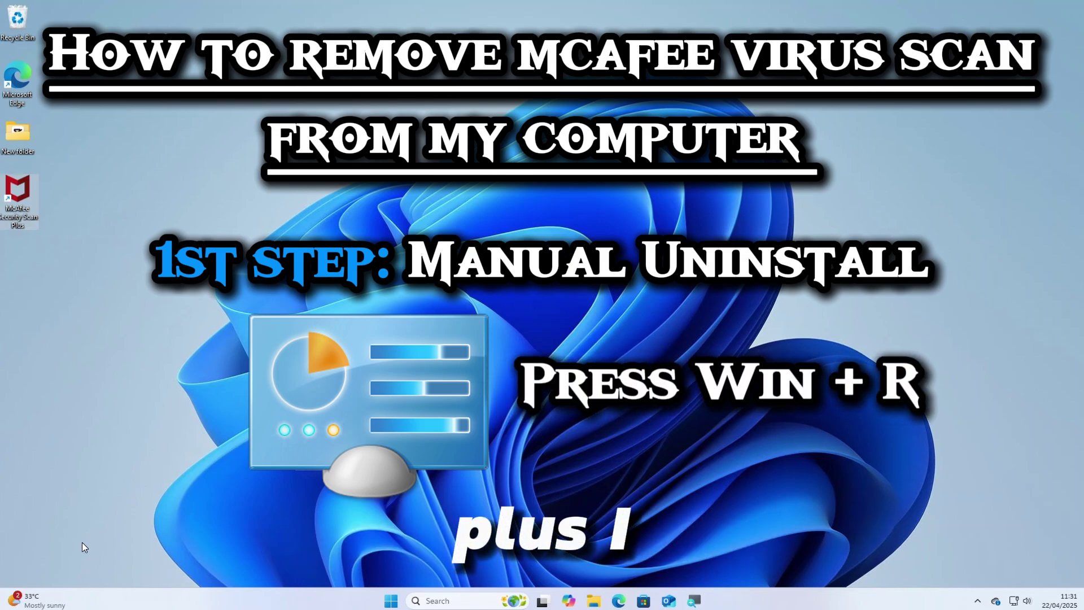
# Open the installed programs list by running appwiz.cpl
pyautogui.press('super+r')
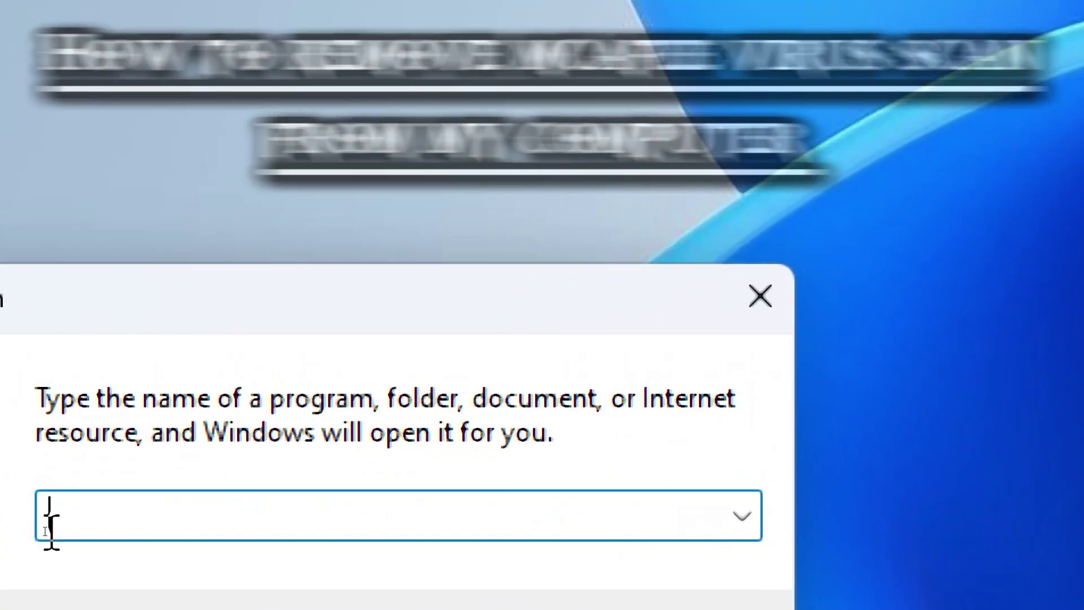
pyautogui.write('appw')
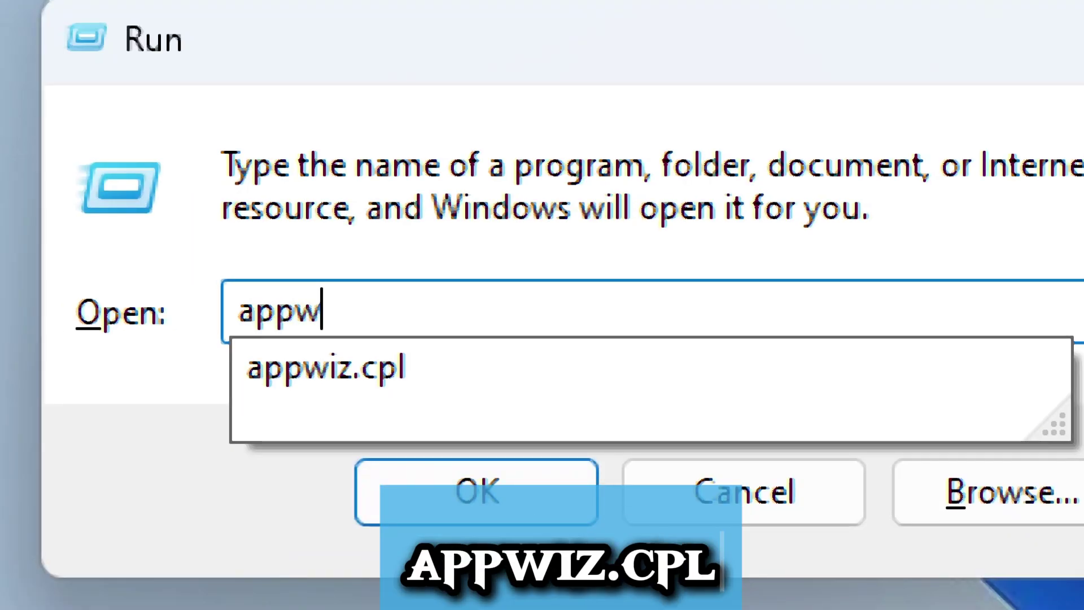
pyautogui.write('iz.cpl')
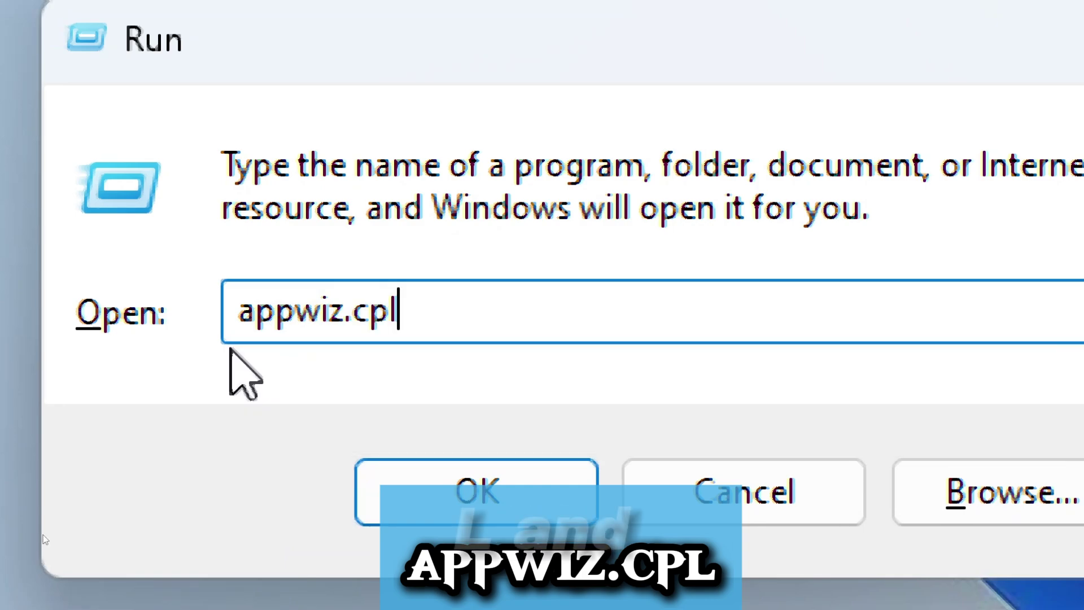
pyautogui.press('Return')
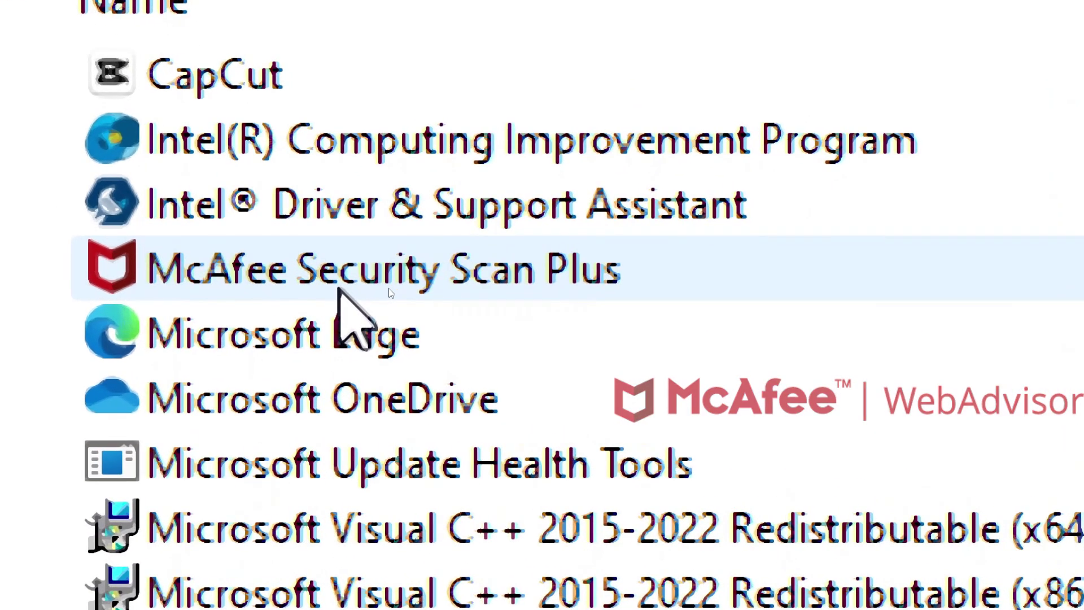
# Uninstall McAfee Security Scan Plus without taking the exclusive offer, and close its uninstaller
pyautogui.rightClick(383, 288)
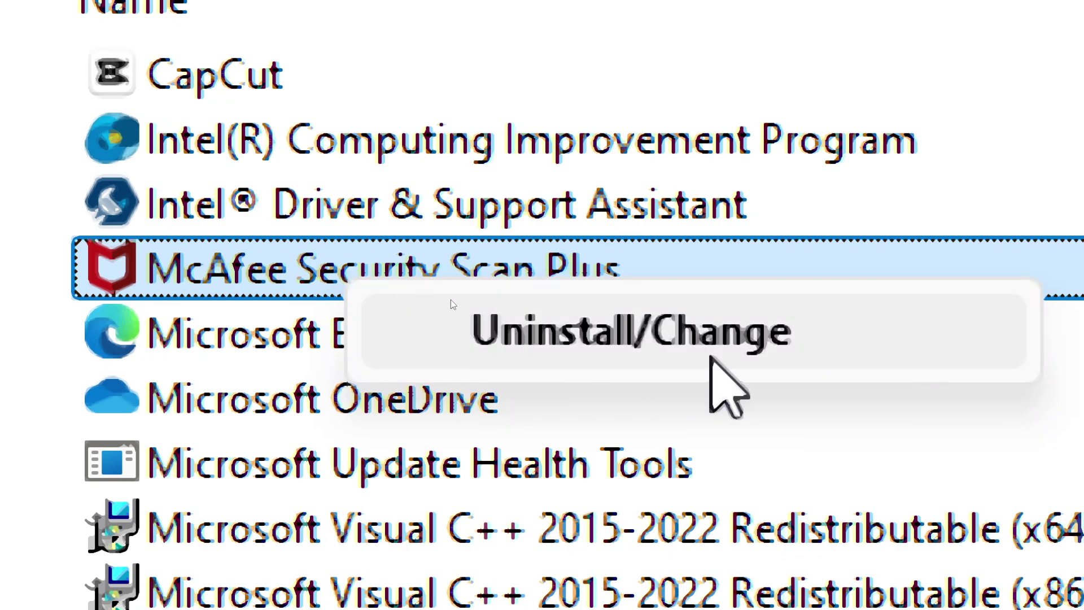
pyautogui.click(441, 300)
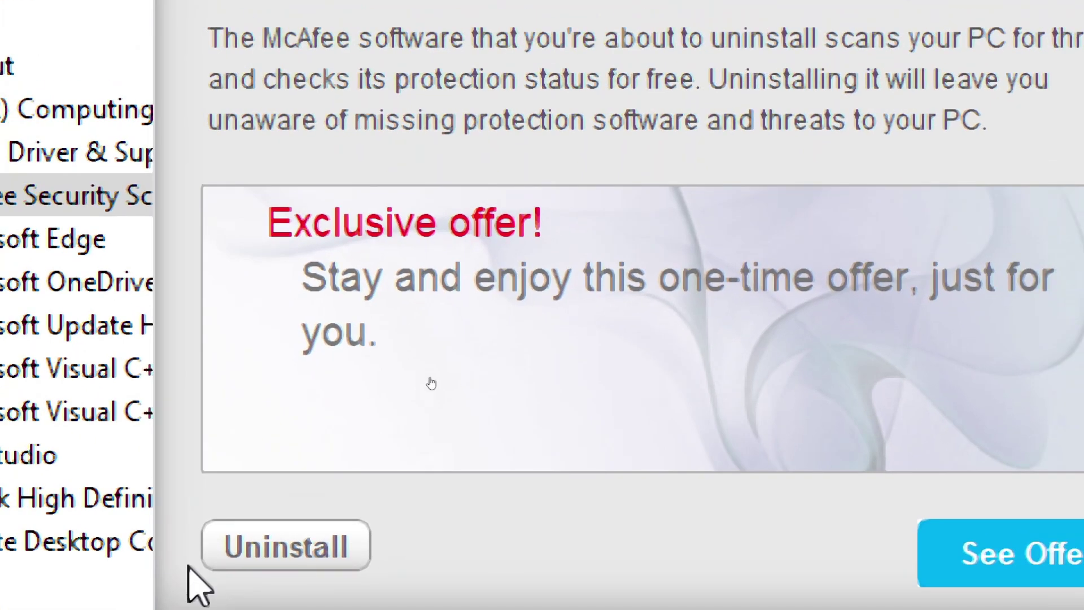
pyautogui.click(283, 556)
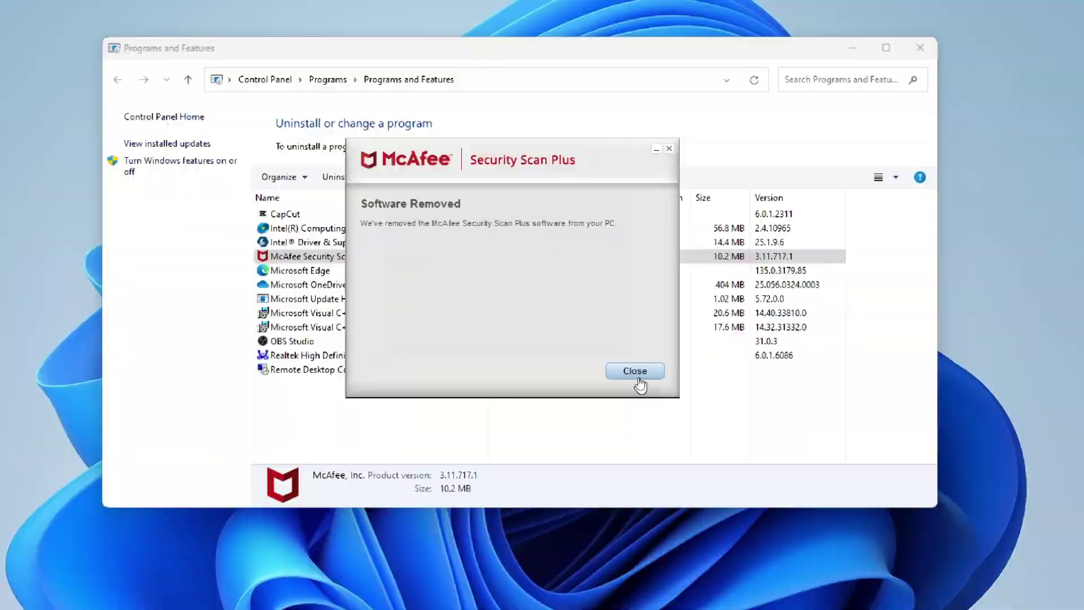
pyautogui.click(639, 379)
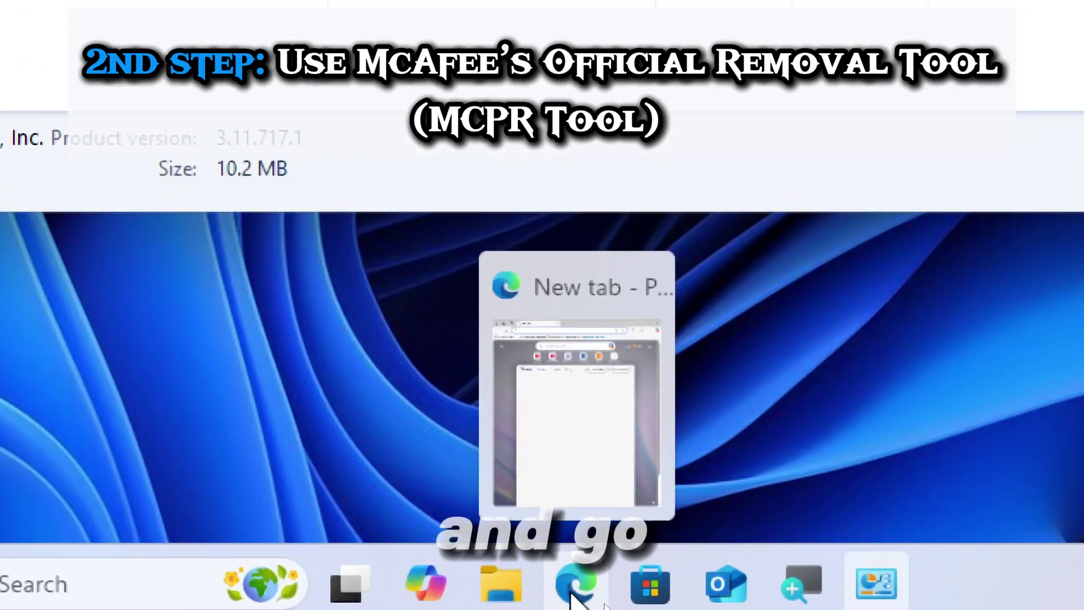
pyautogui.click(574, 591)
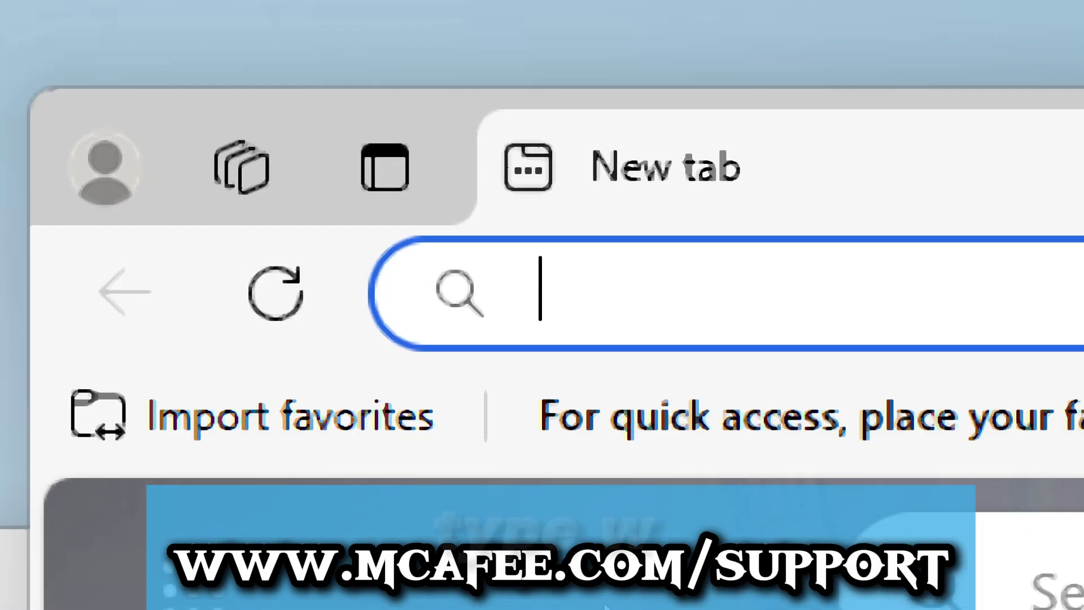
pyautogui.write('www.mcafee')
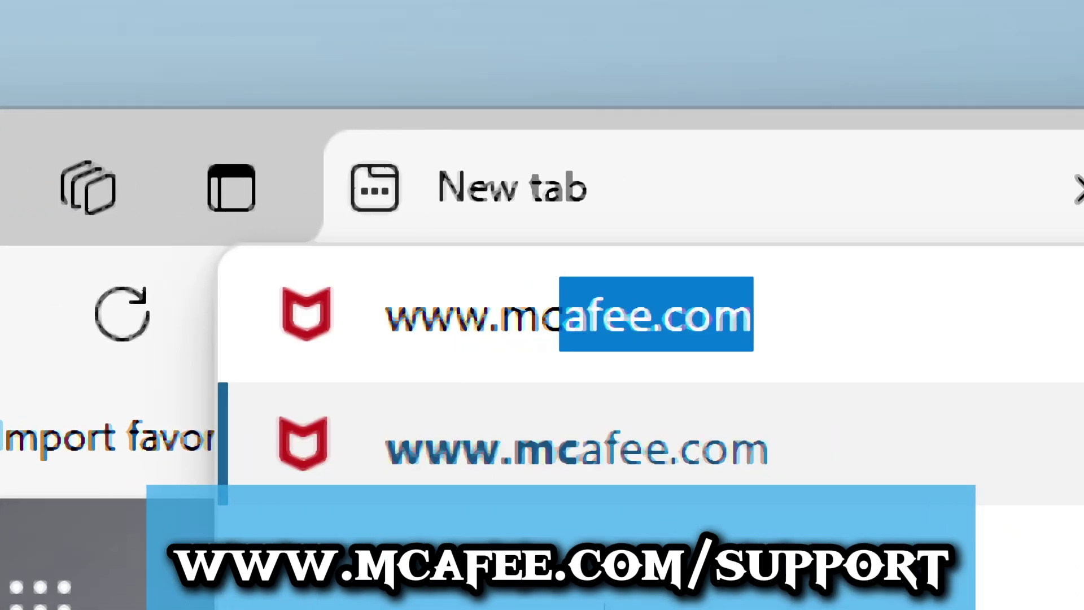
pyautogui.write('.com/su')
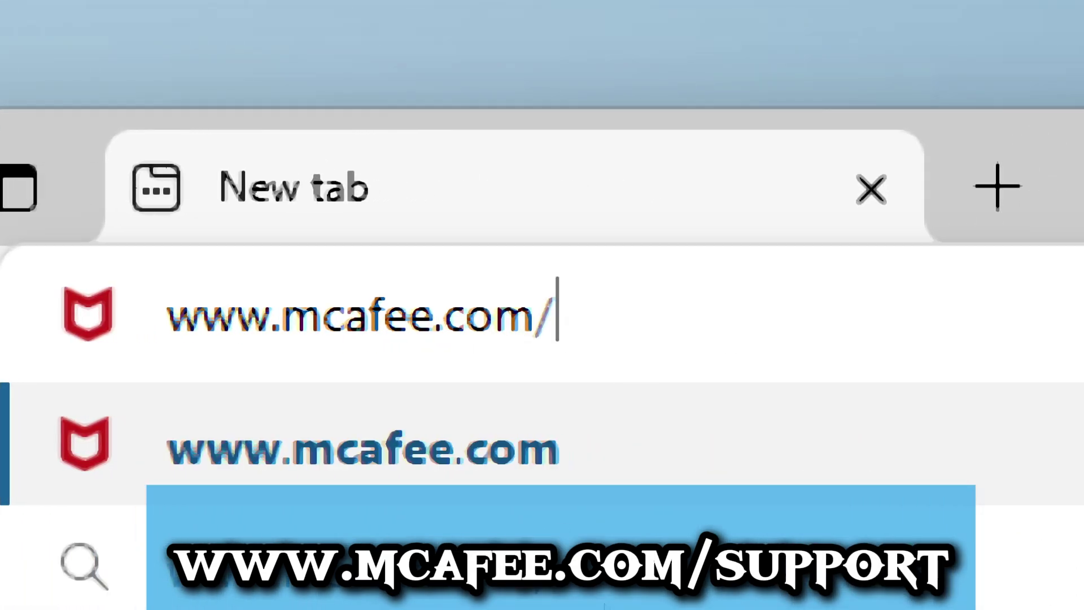
pyautogui.write('pport')
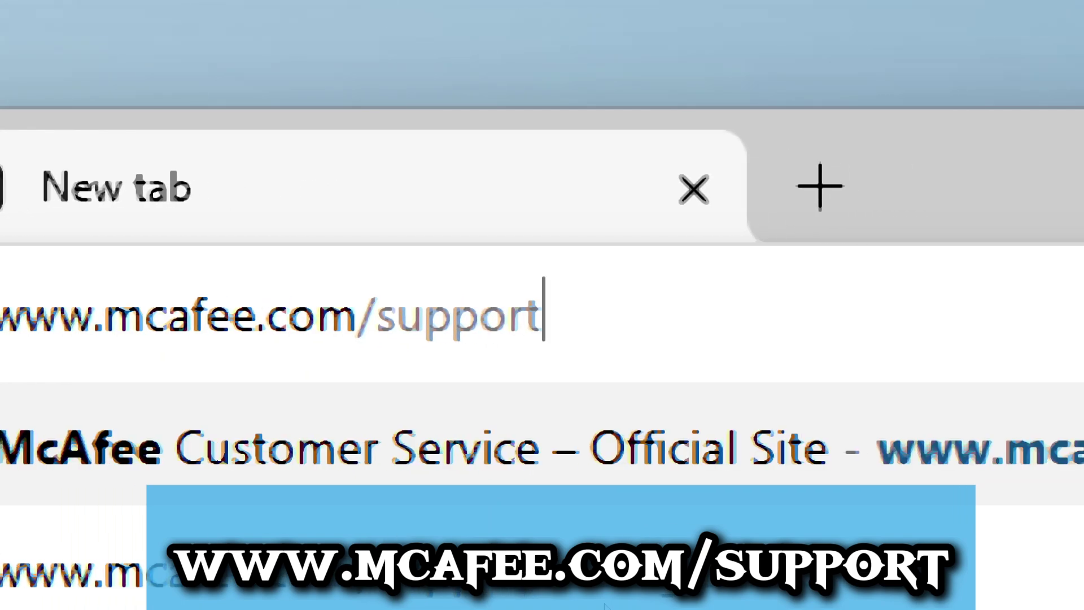
pyautogui.press('Return')
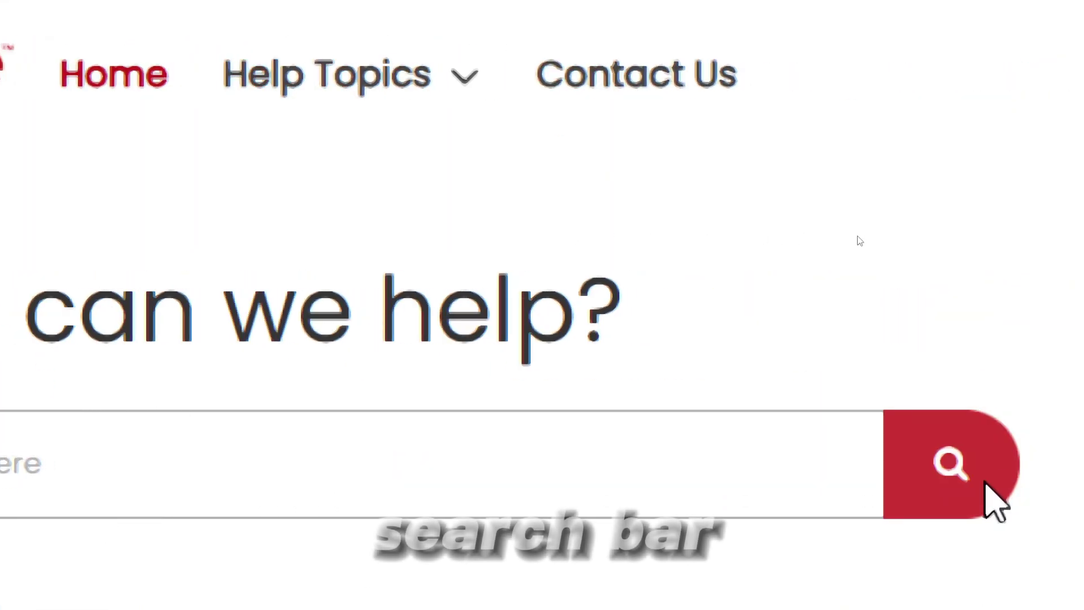
# Search the support site for MCPR and open the article on uninstalling a McAfee product from a Windows PC
pyautogui.click(214, 477)
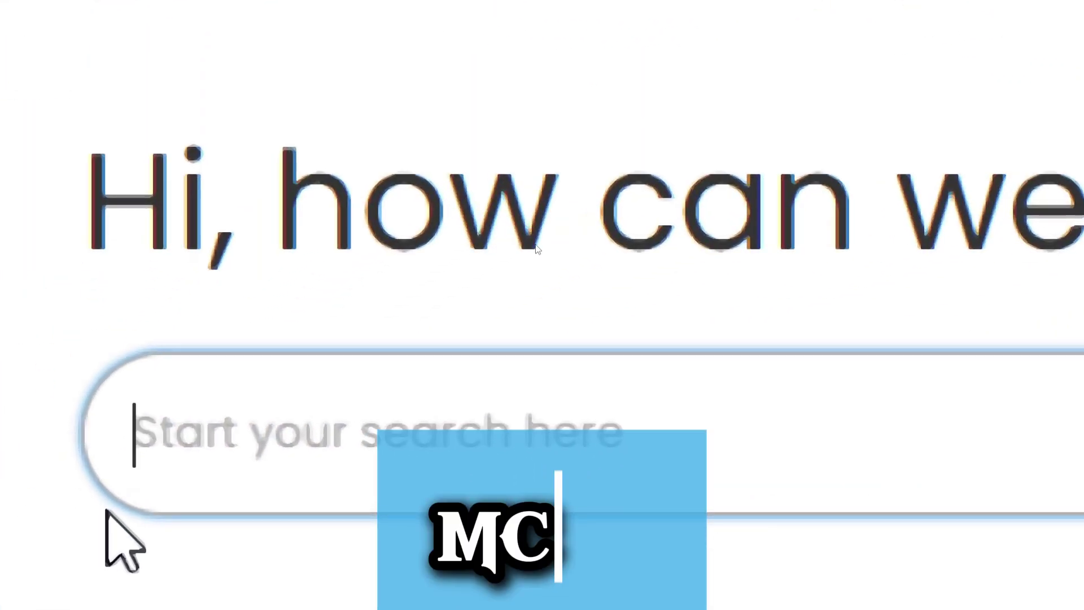
pyautogui.write('MCP')
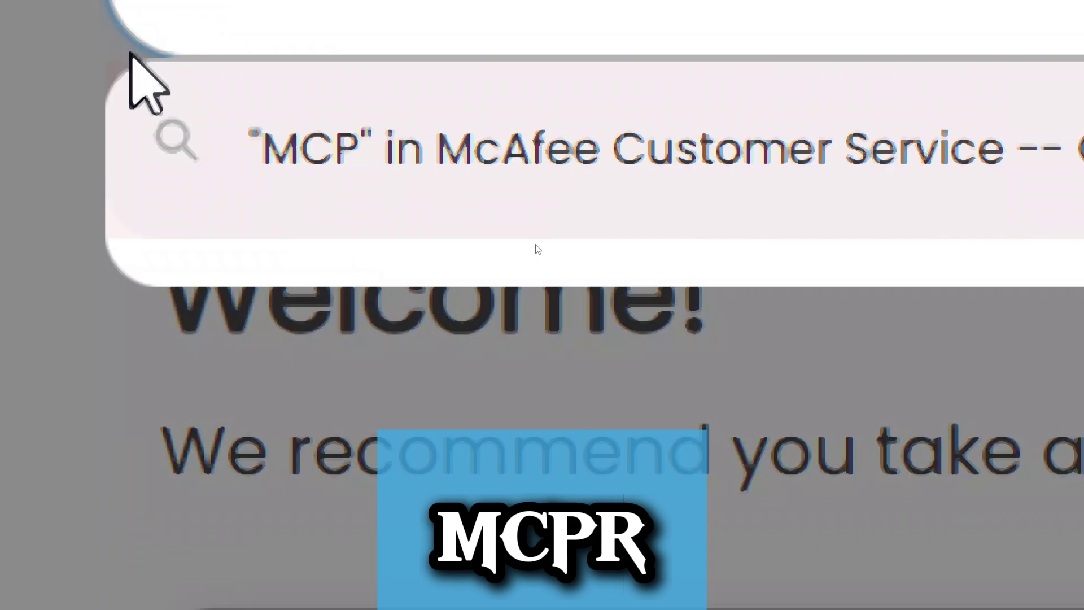
pyautogui.write('R')
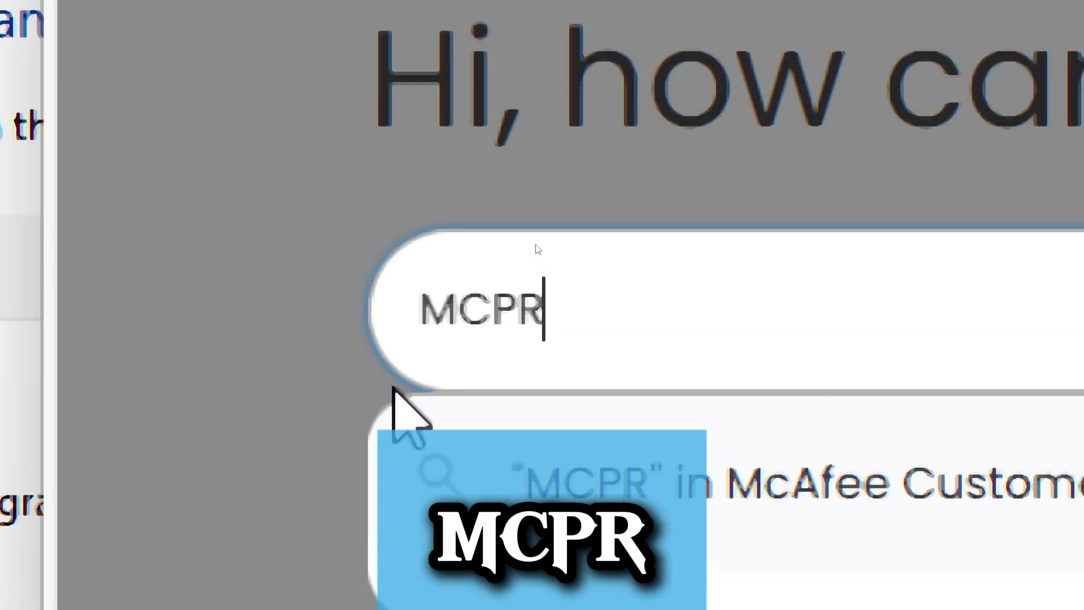
pyautogui.doubleClick(525, 327)
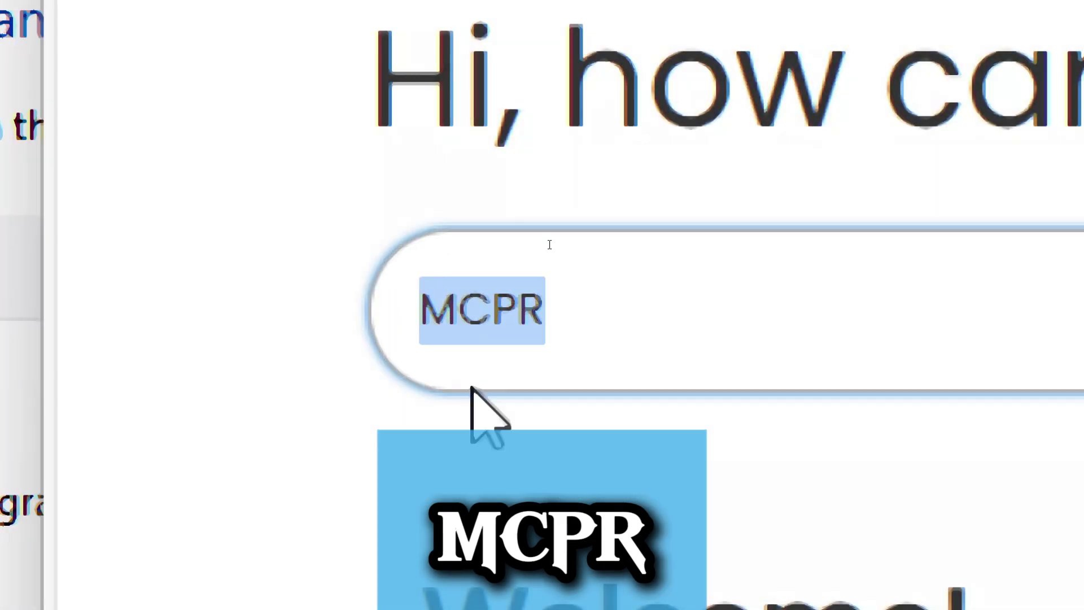
pyautogui.press('Return')
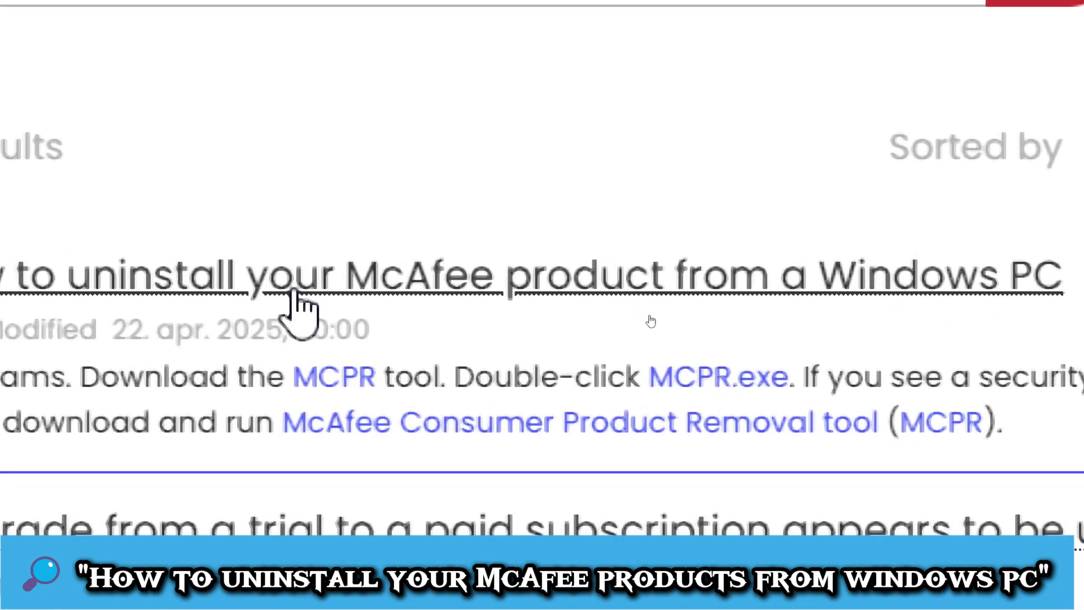
pyautogui.click(309, 278)
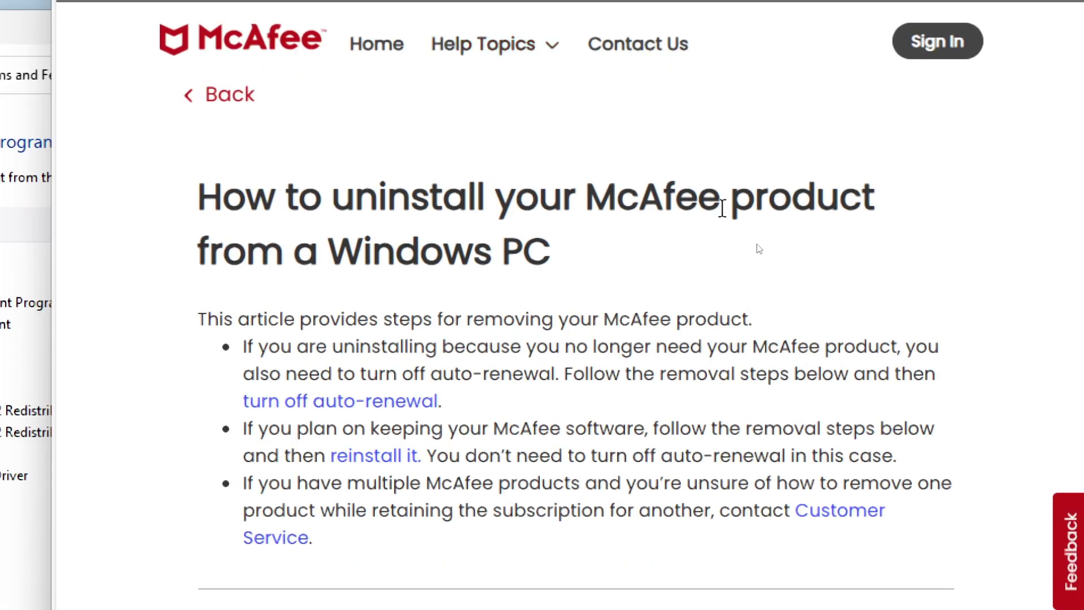
# Expand Option 2 on removal with the McAfee Consumer Product Removal tool and download the MCPR tool
pyautogui.moveTo(551, 252); pyautogui.dragTo(246, 218)
pyautogui.scroll(-15, 417, 326)
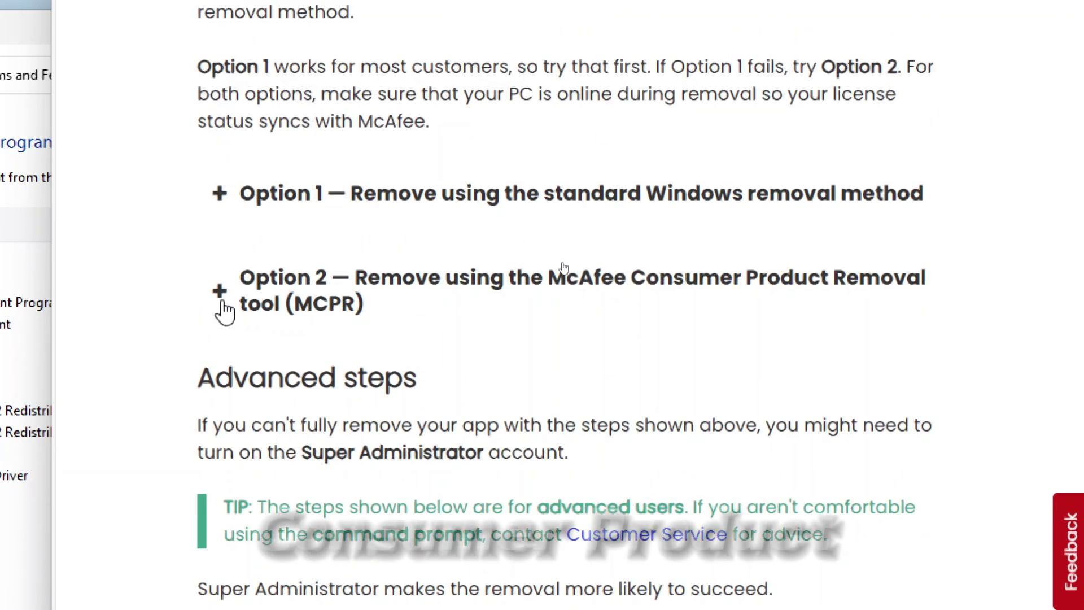
pyautogui.click(225, 312)
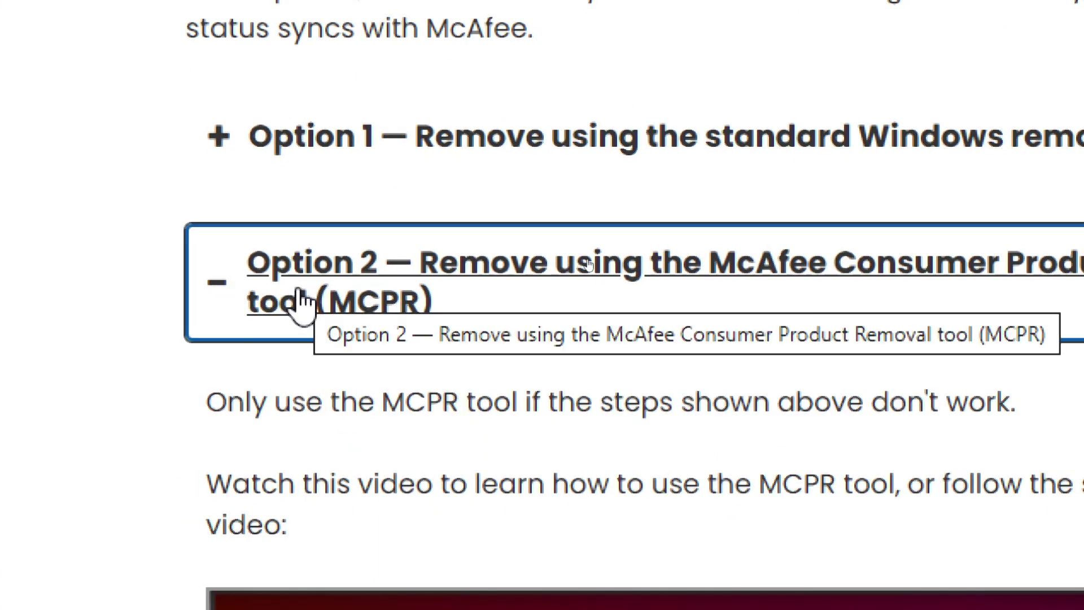
pyautogui.scroll(-15, 556, 455)
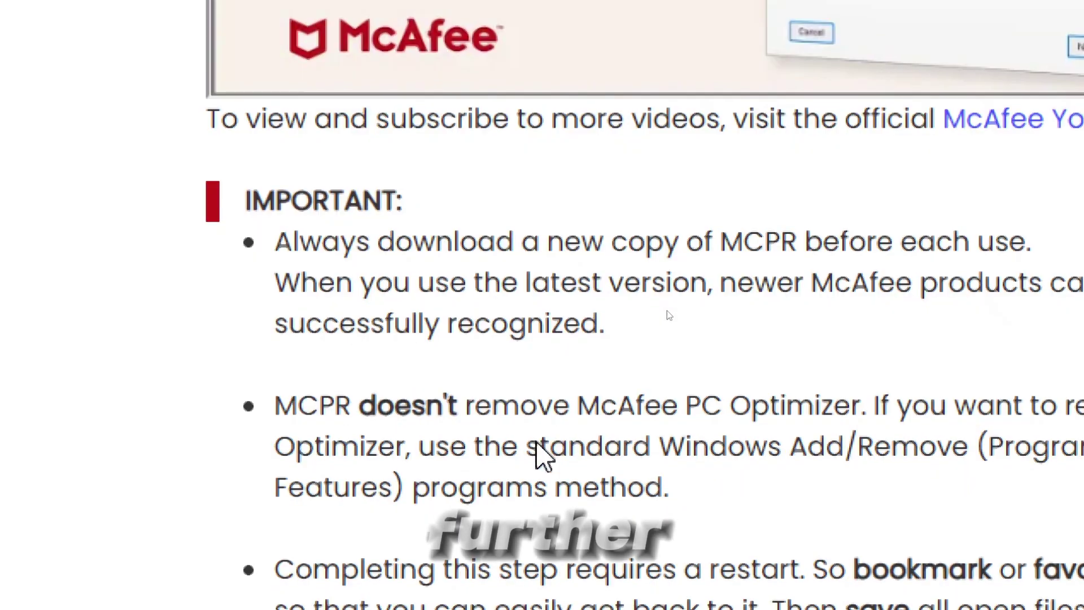
pyautogui.scroll(5, 504, 404)
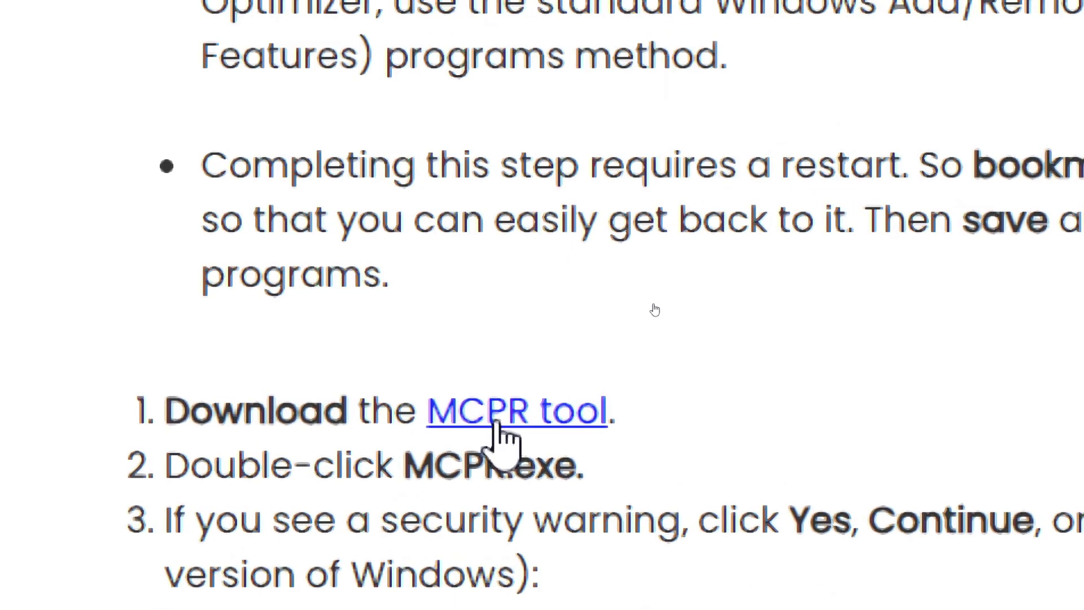
pyautogui.click(497, 421)
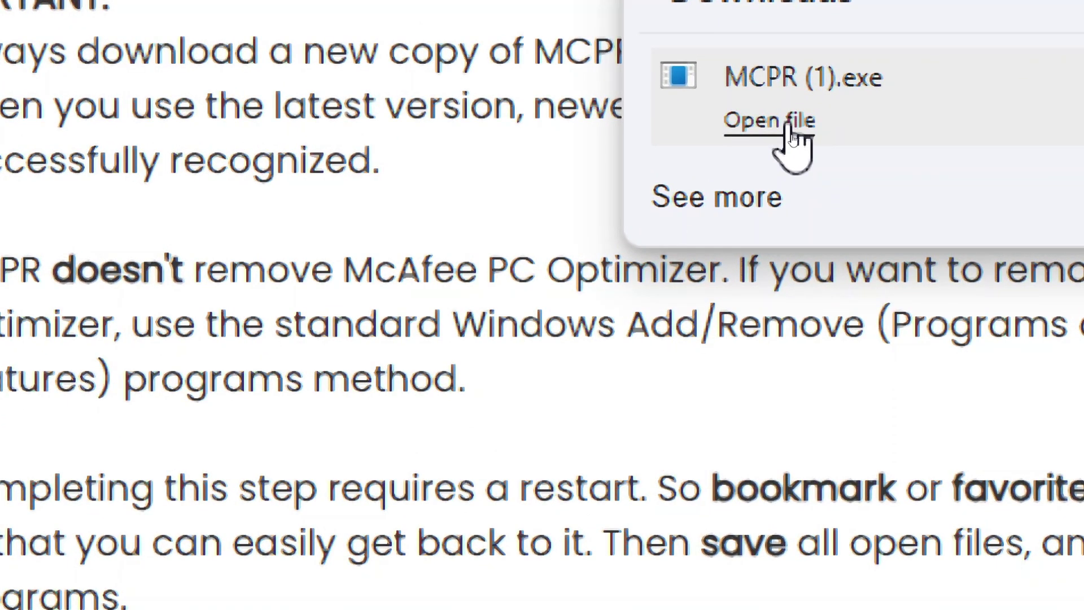
# Run the downloaded MCPR (1).exe and agree to its license terms
pyautogui.click(792, 138)
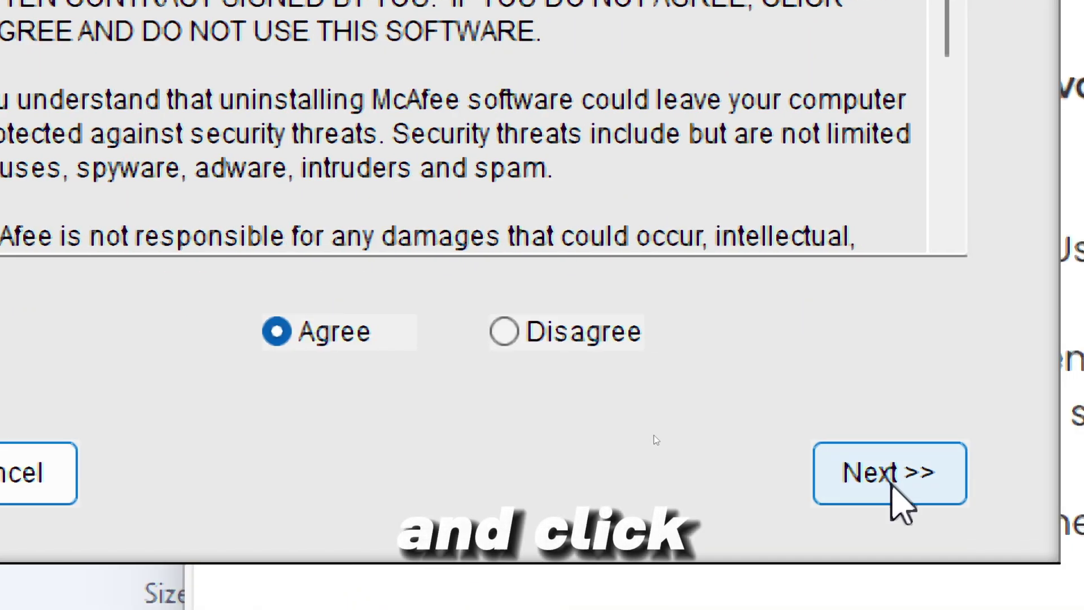
pyautogui.click(892, 486)
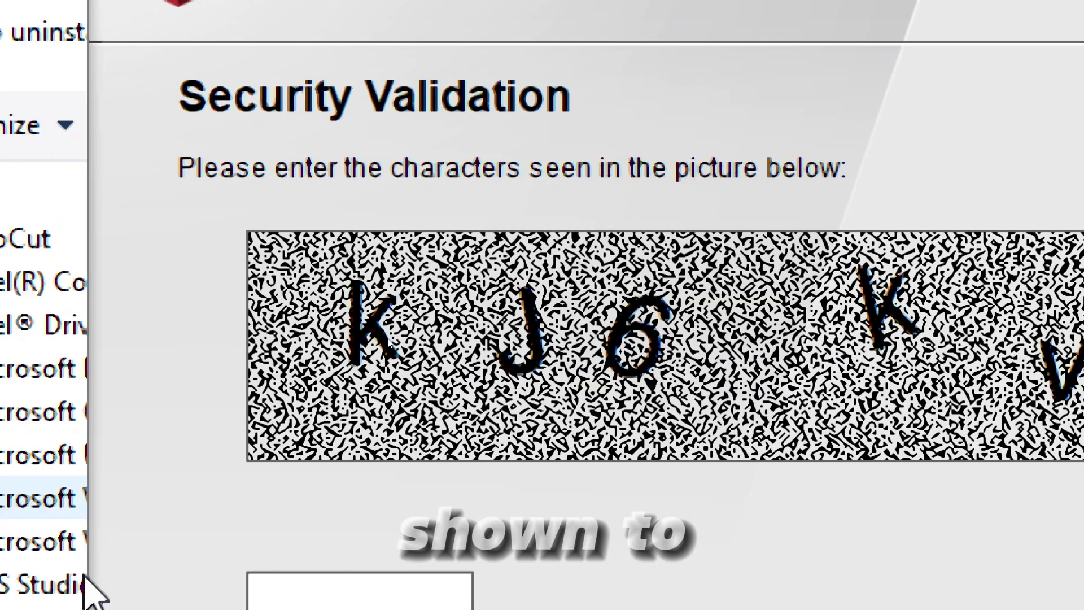
# Try to pass the Security Validation by entering the characters shown in each successive picture and submitting them
pyautogui.click(254, 607)
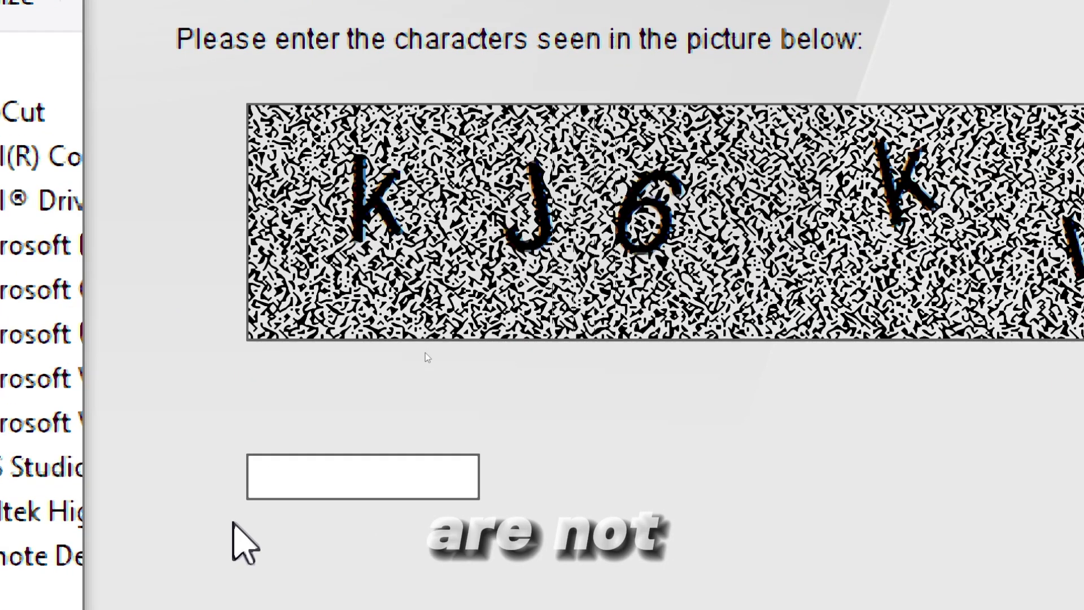
pyautogui.write('kj6k')
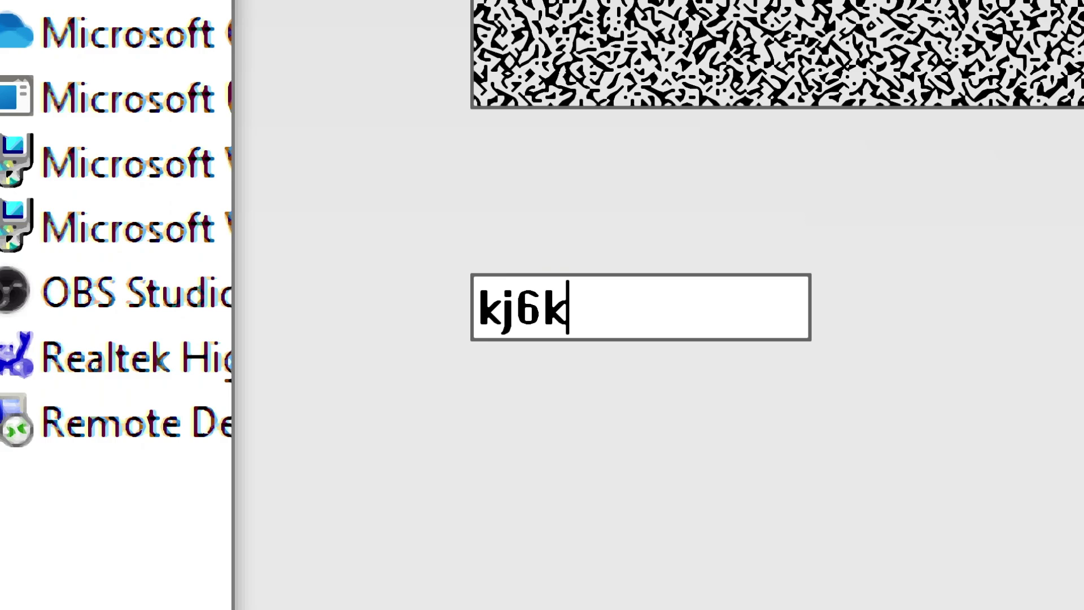
pyautogui.write('v')
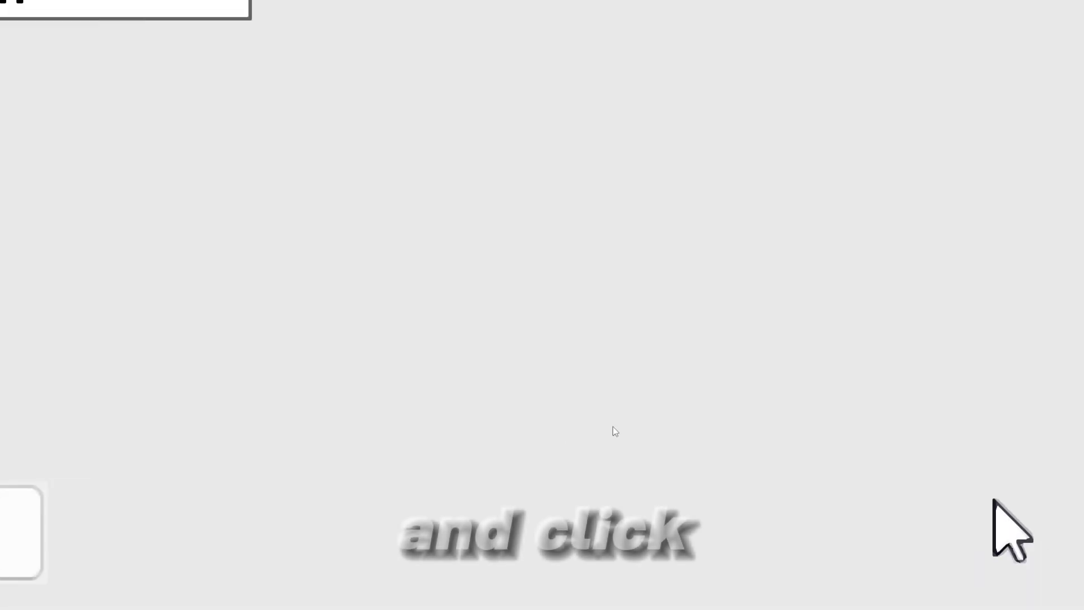
pyautogui.click(742, 545)
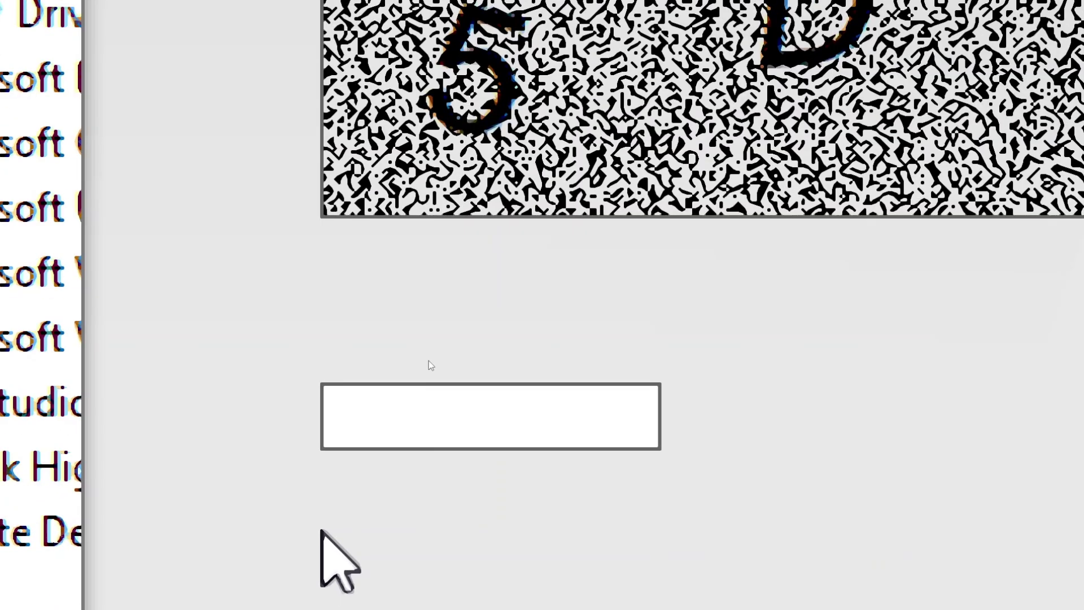
pyautogui.write('5D')
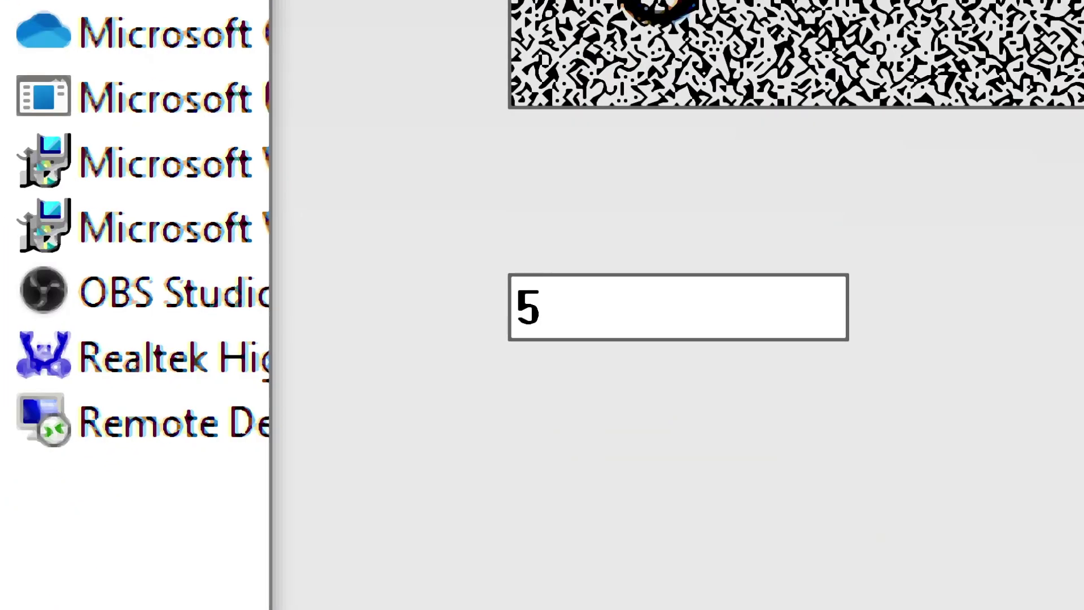
pyautogui.write('RV')
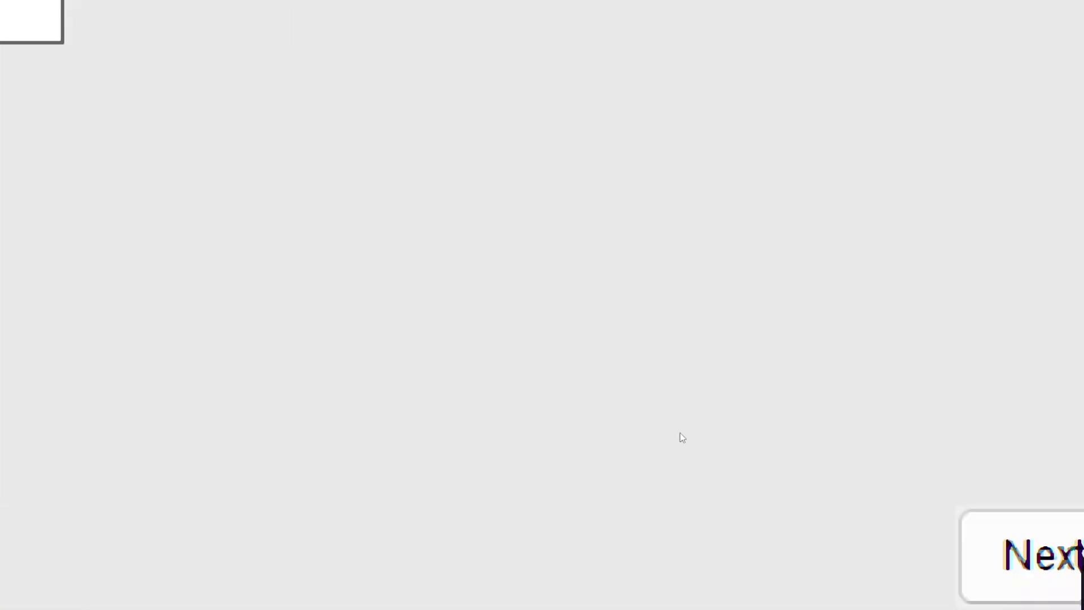
pyautogui.click(751, 575)
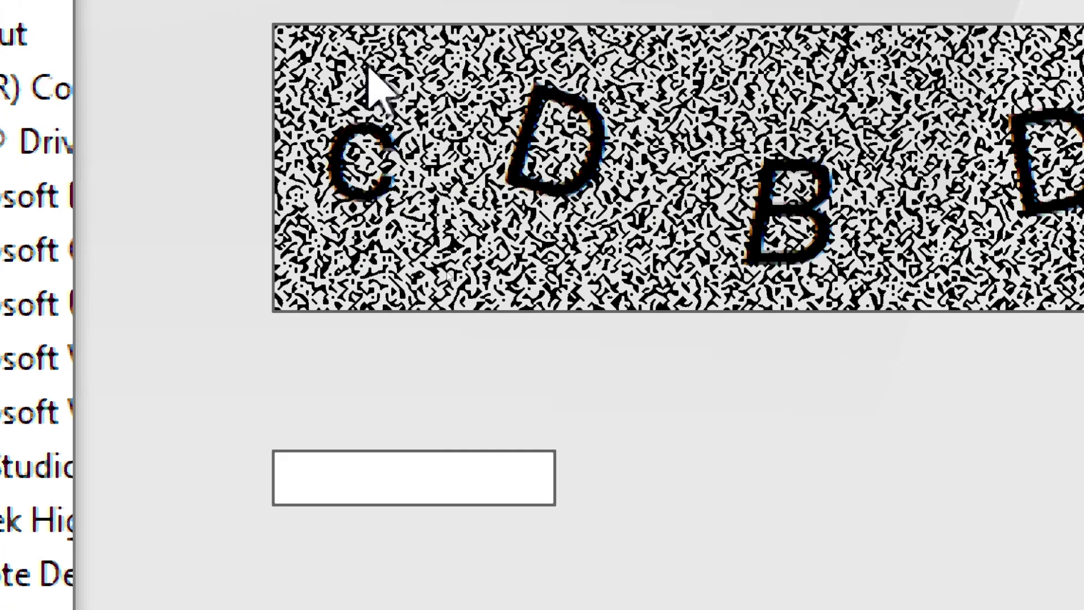
pyautogui.click(367, 466)
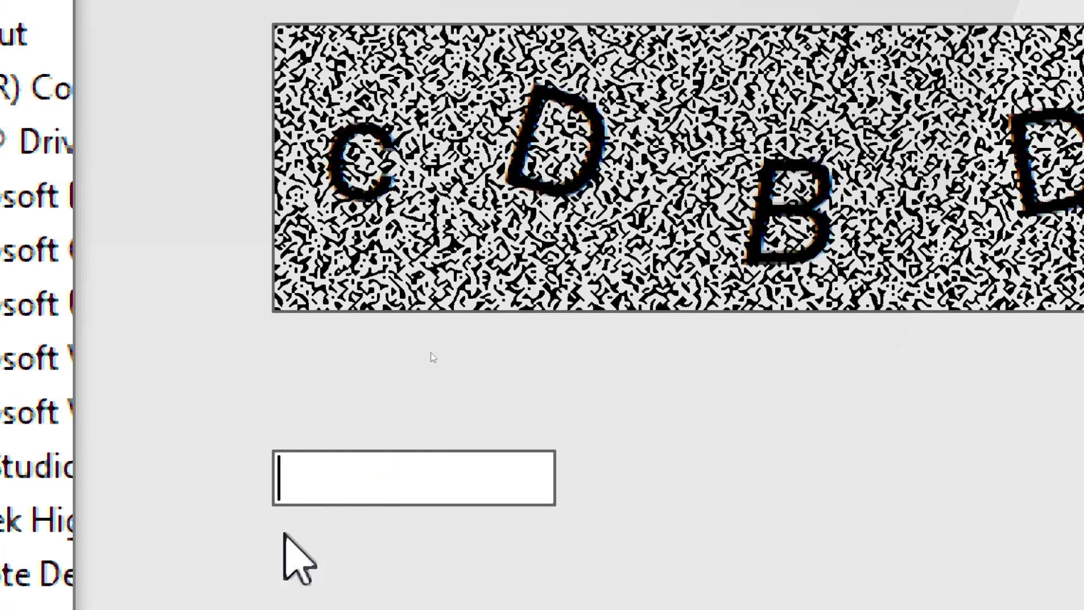
pyautogui.write('CDBD')
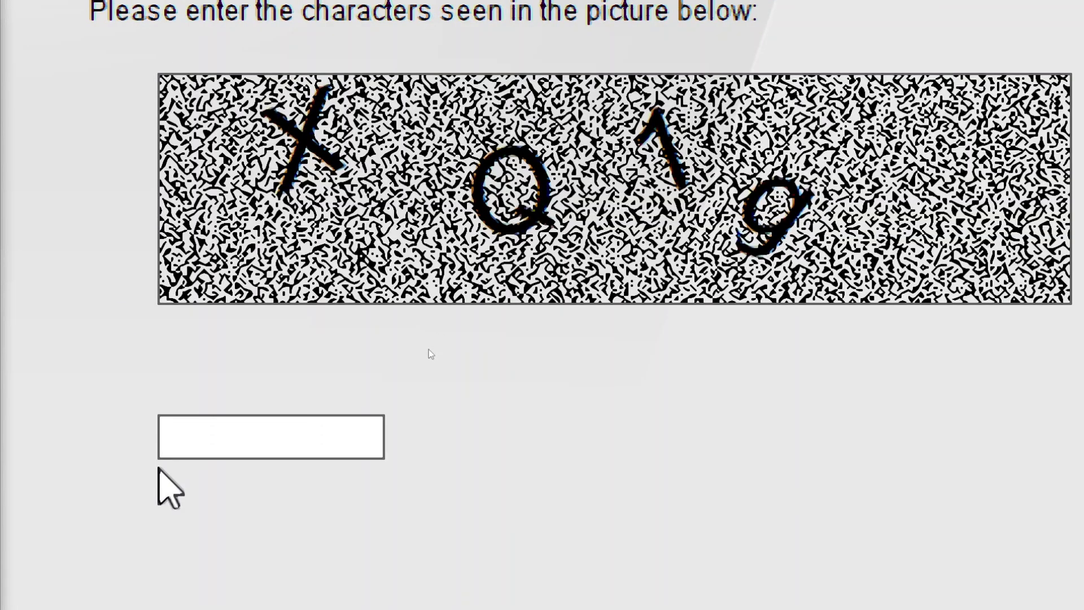
pyautogui.write('xQ1g')
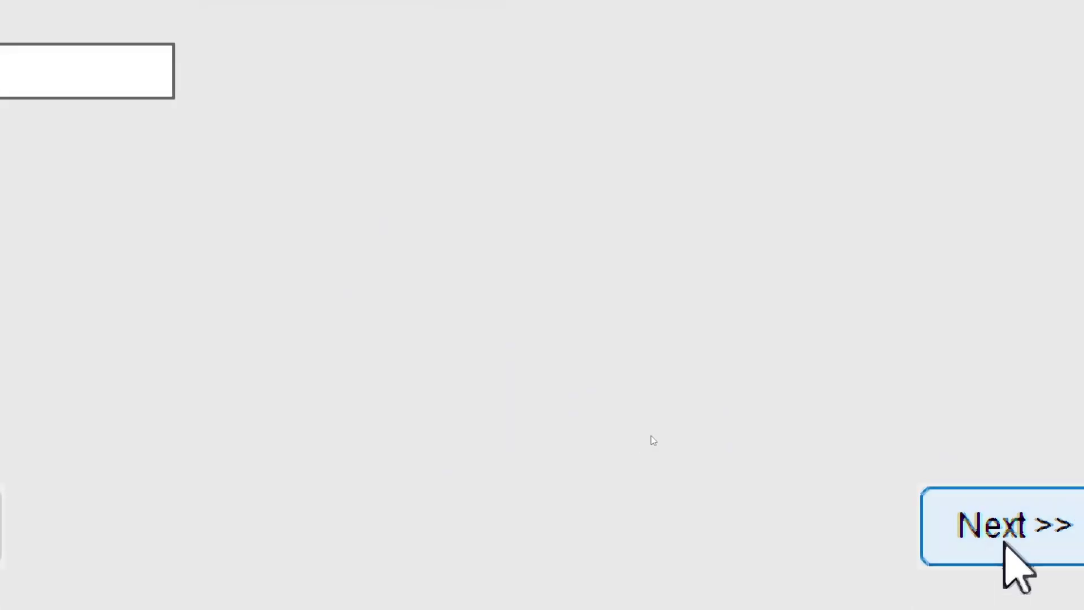
pyautogui.click(1006, 554)
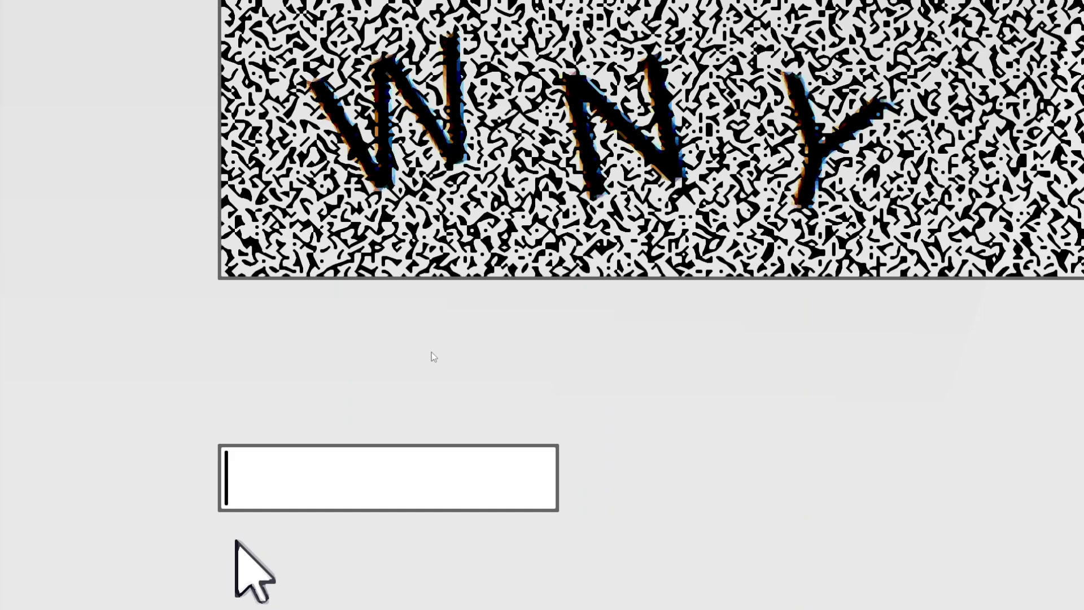
pyautogui.write('WN')
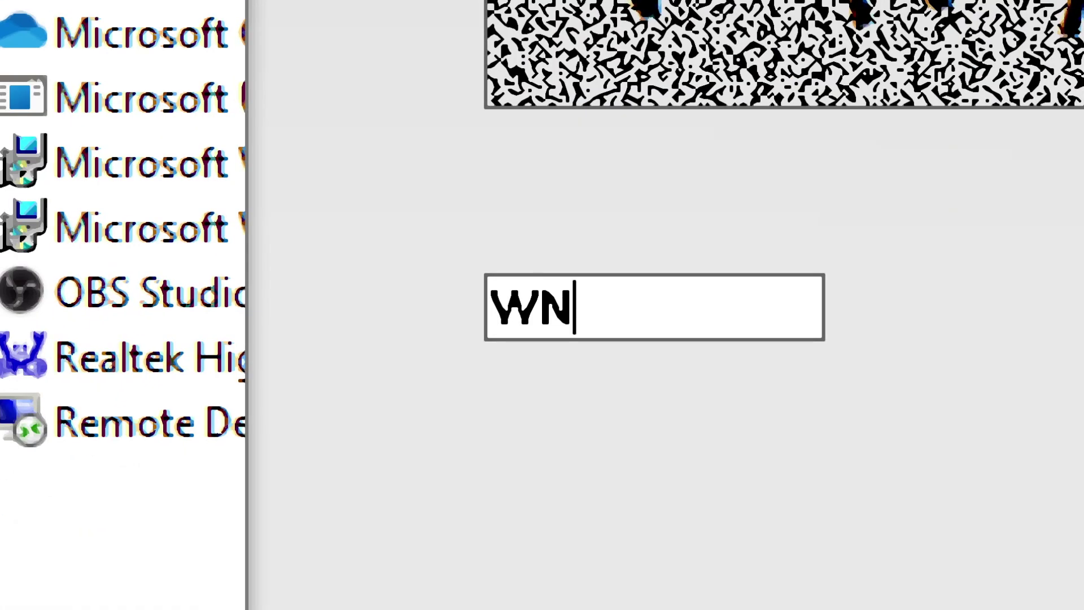
pyautogui.write('YZ')
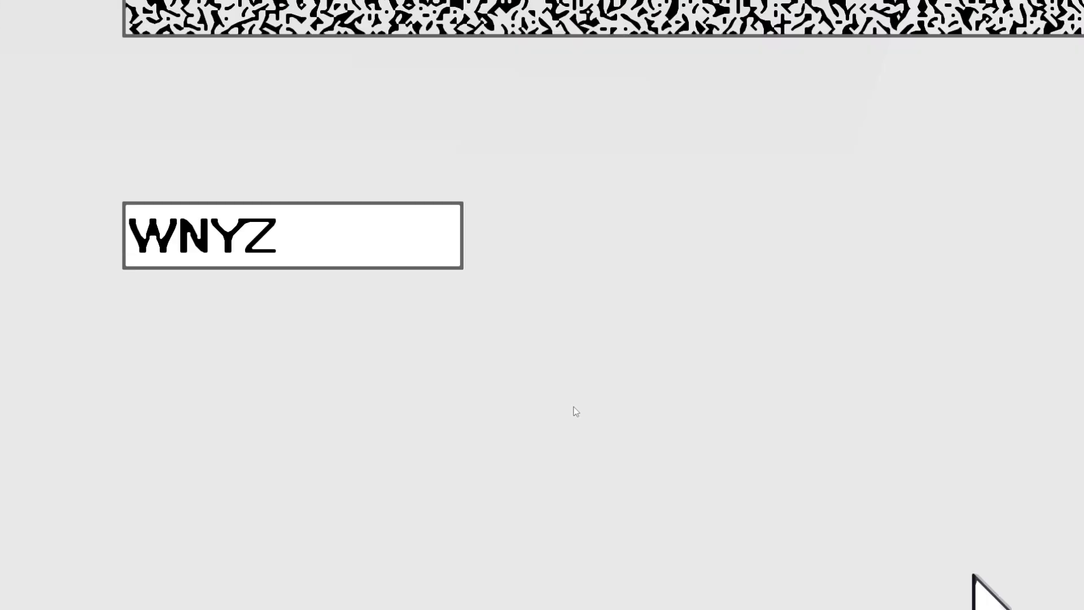
pyautogui.click(920, 545)
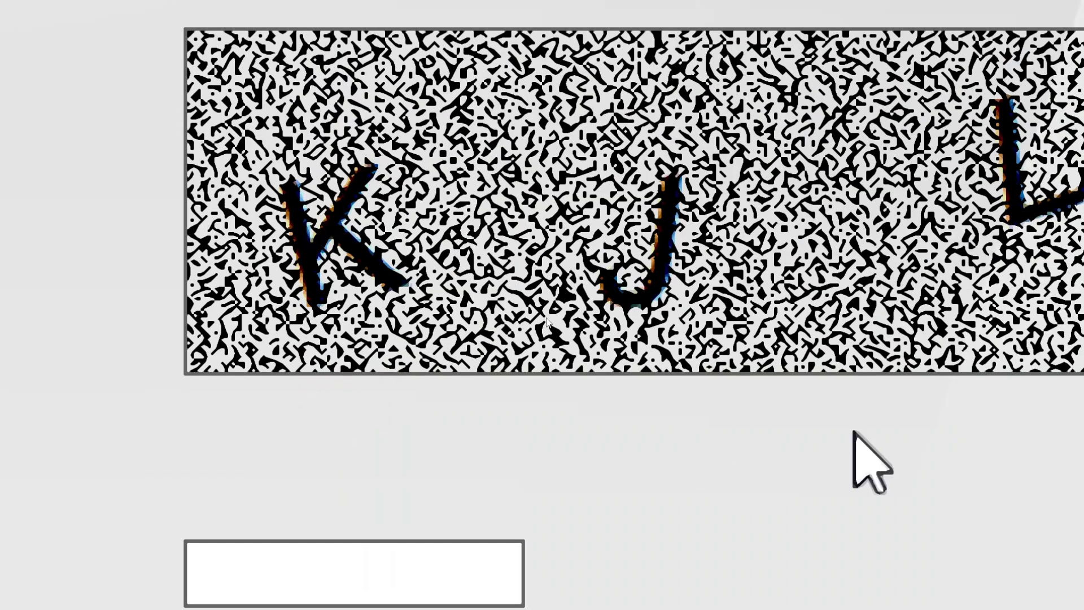
# Enter the characters from the current Security Validation picture and submit them to run the McAfee removal
pyautogui.click(213, 582)
pyautogui.write('K')
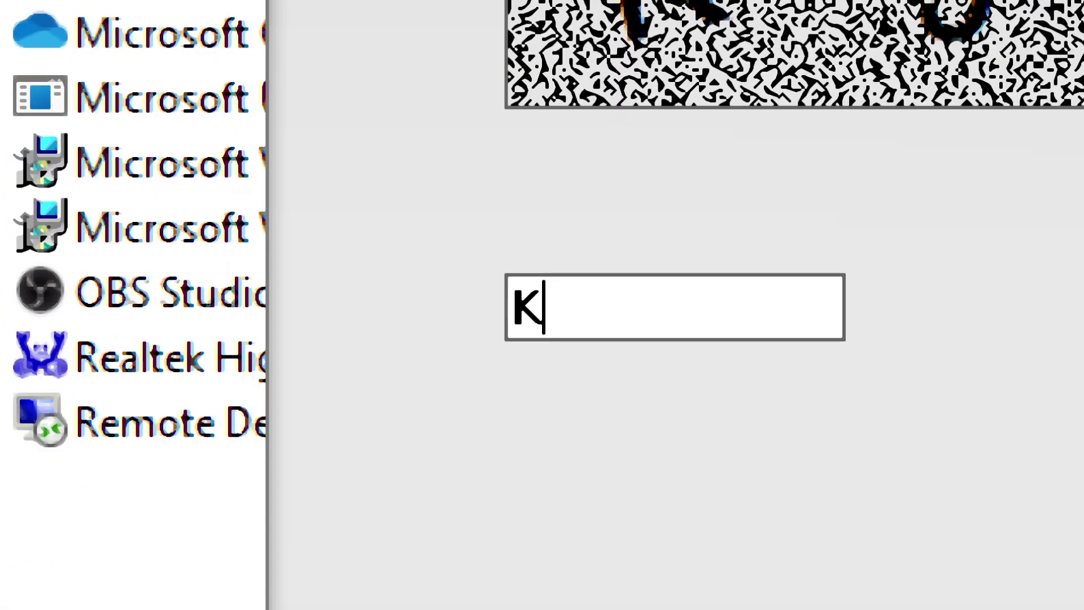
pyautogui.write('JLi')
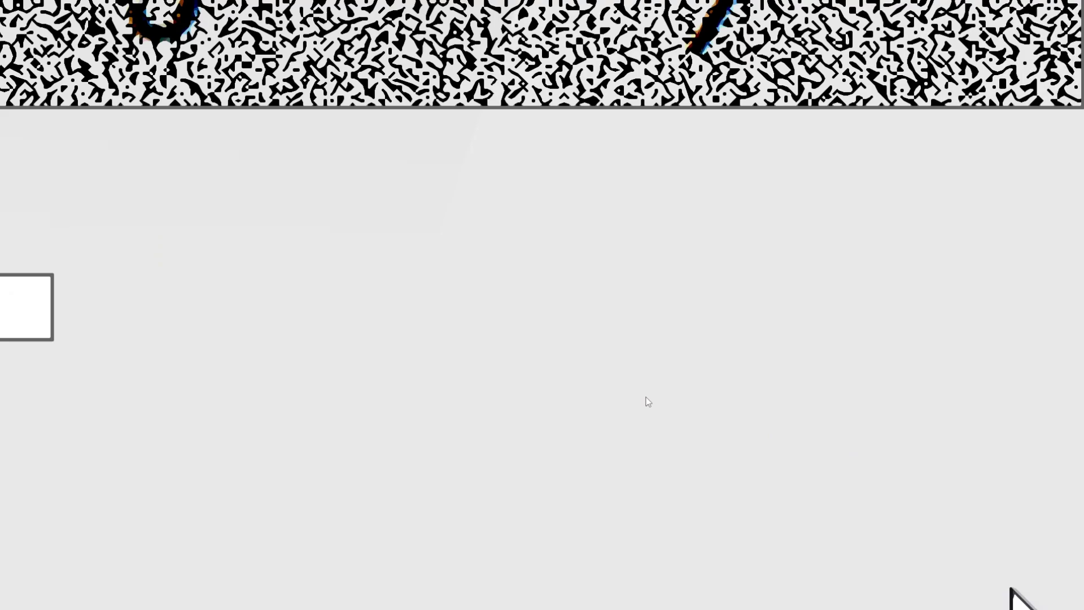
pyautogui.click(1008, 511)
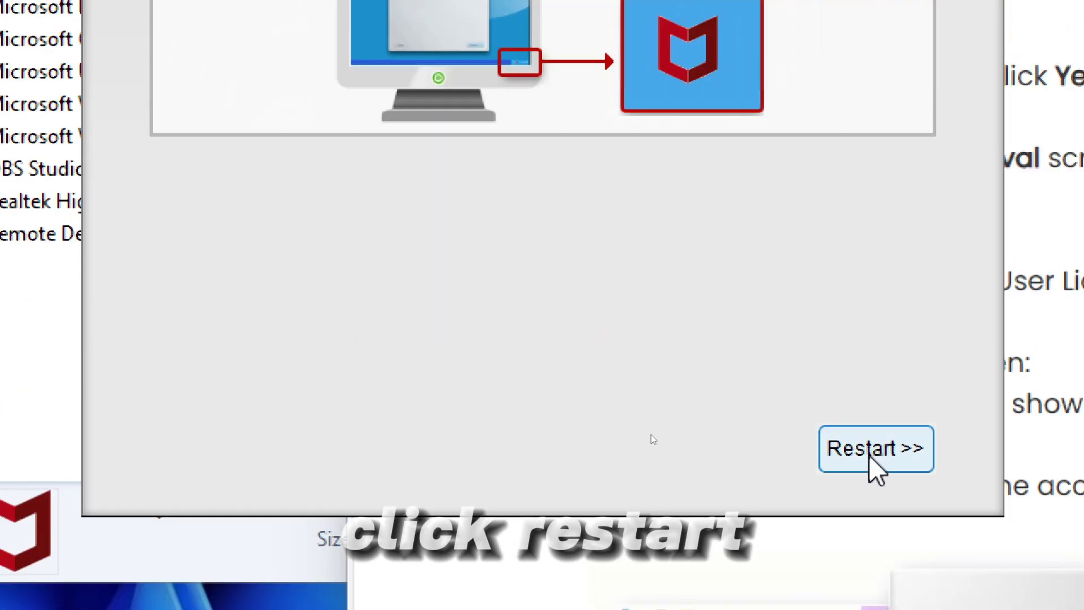
# Restart the computer from the Removal Complete screen and confirm restarting now
pyautogui.click(868, 452)
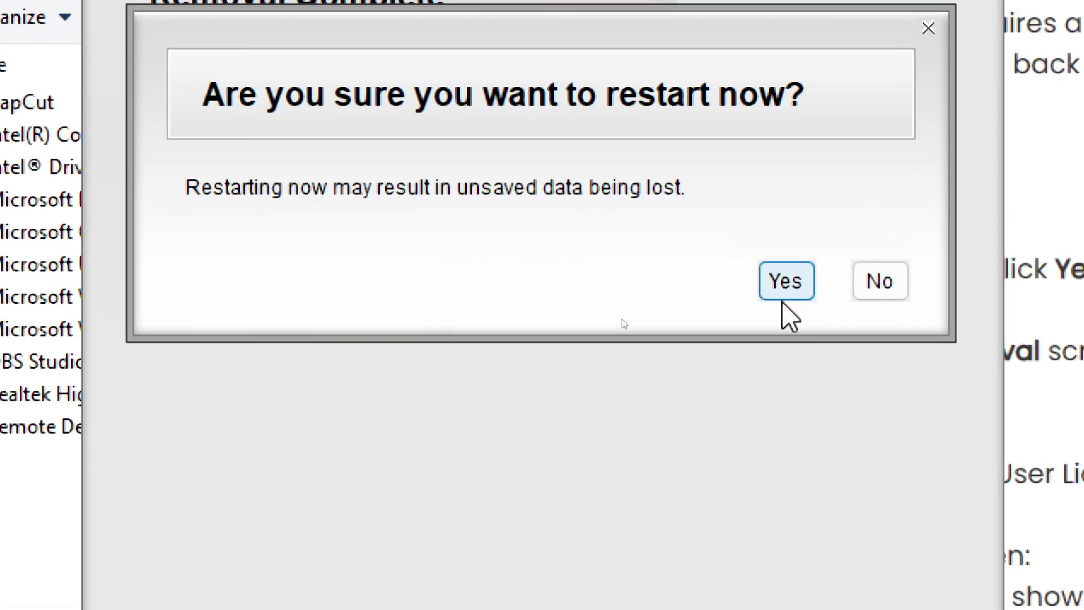
pyautogui.click(785, 285)
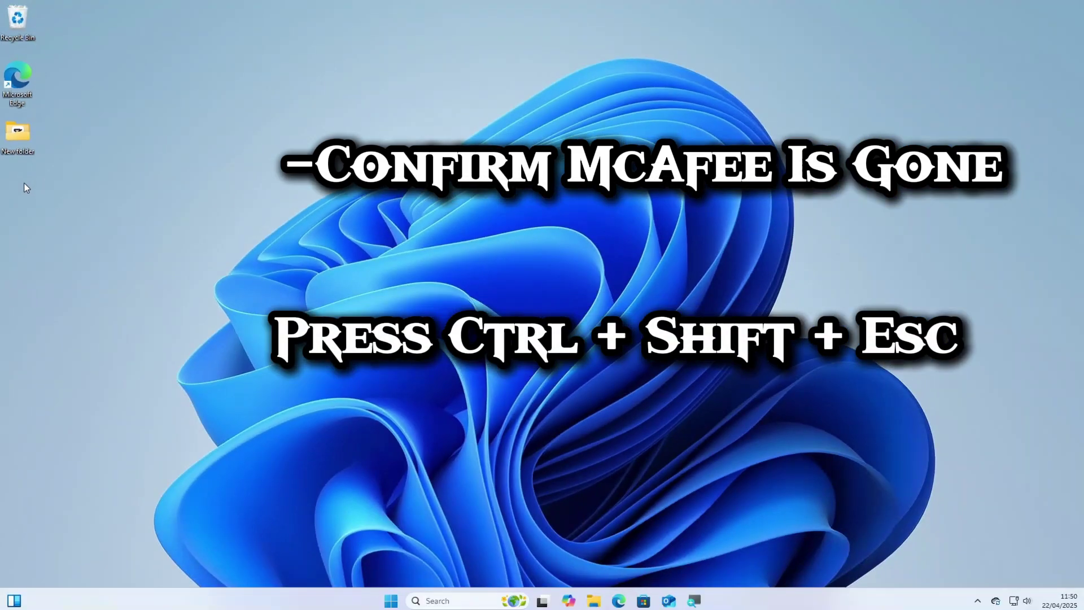
# Open Task Manager and search the processes for McAfee
pyautogui.hotkey('ctrl', 'shift', 'Escape')
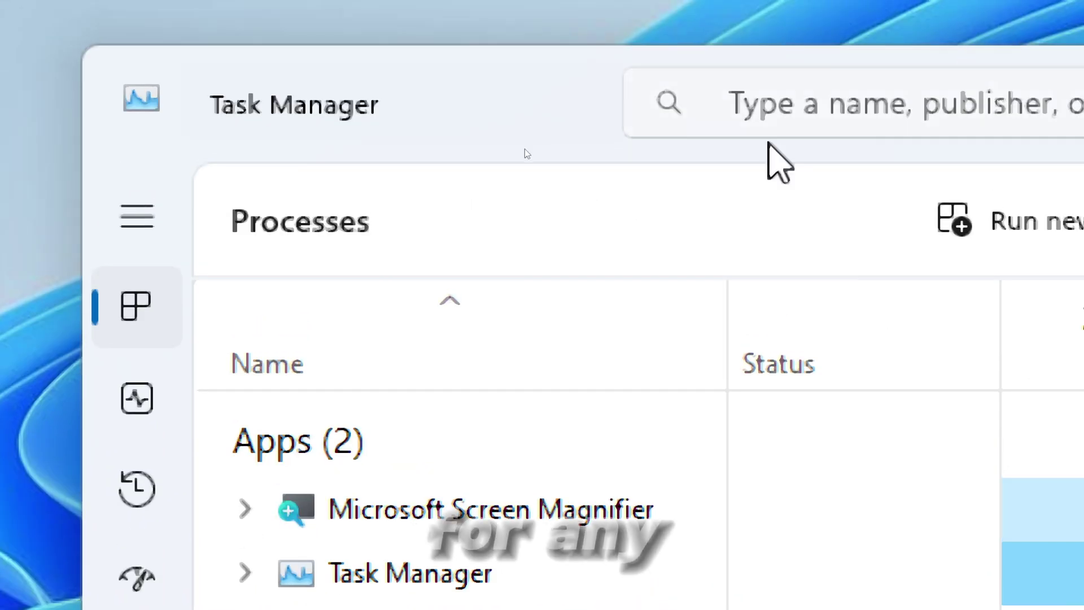
pyautogui.click(852, 42)
pyautogui.write('McAfee')
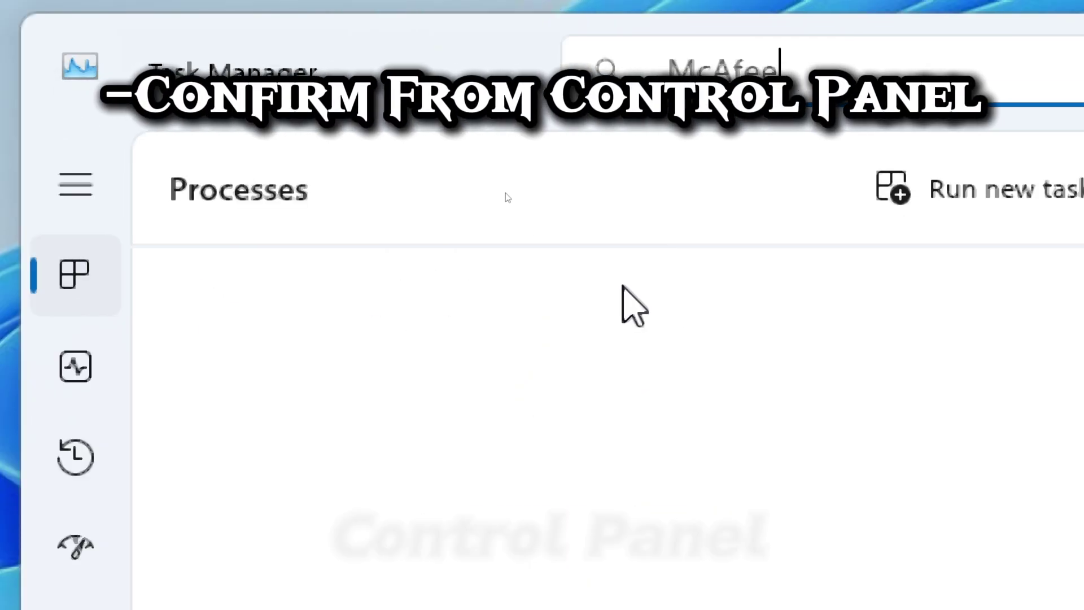
# Run appwiz.cpl to open the Control Panel list of installed programs
pyautogui.press('super+r')
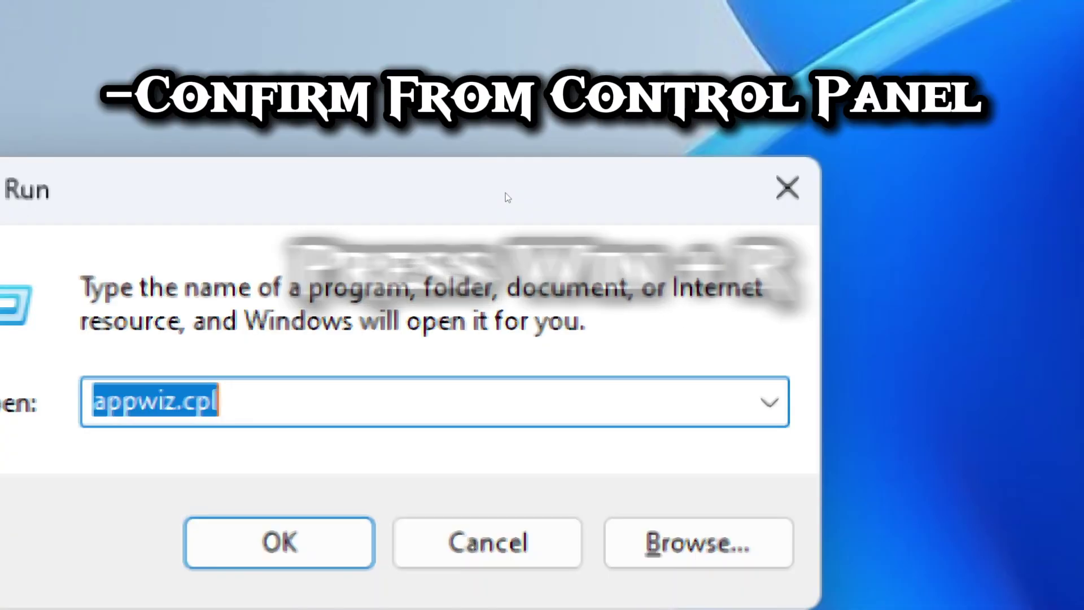
pyautogui.press('BackSpace')
pyautogui.write('appwi')
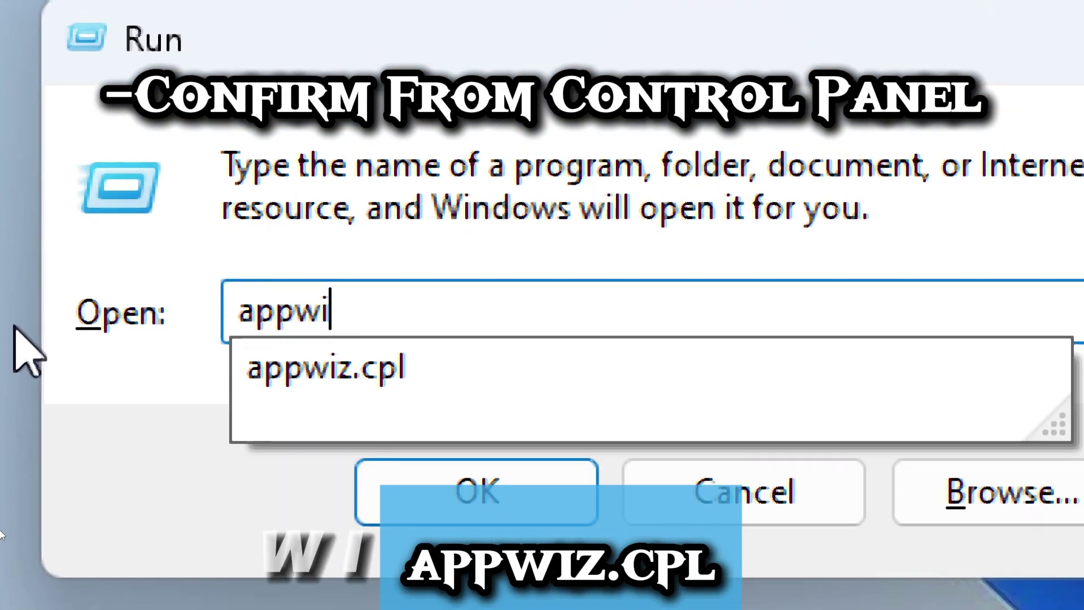
pyautogui.write('z.cpl')
pyautogui.press('Return')
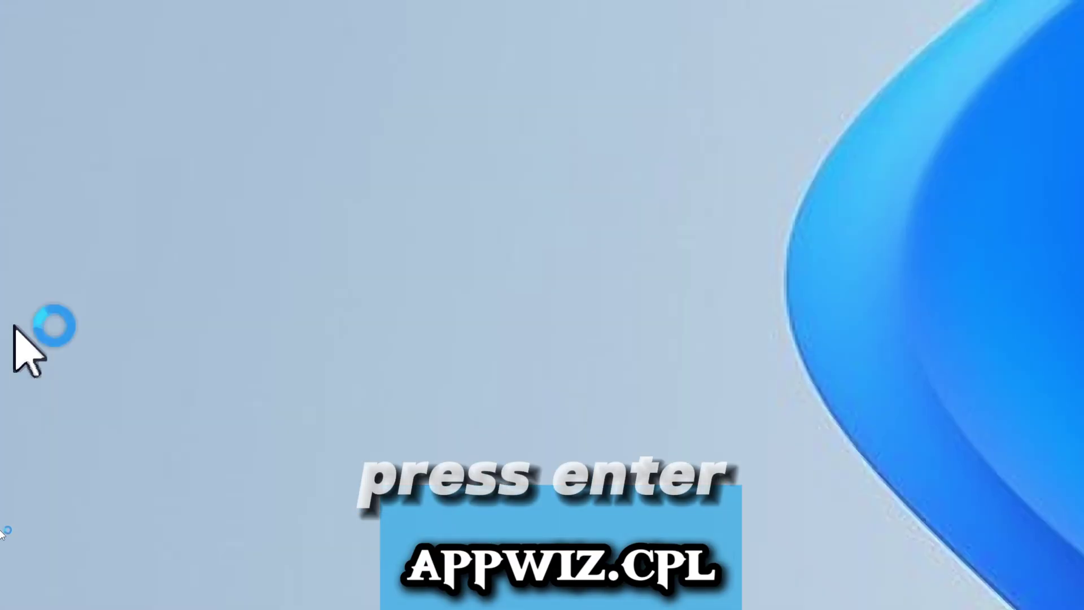